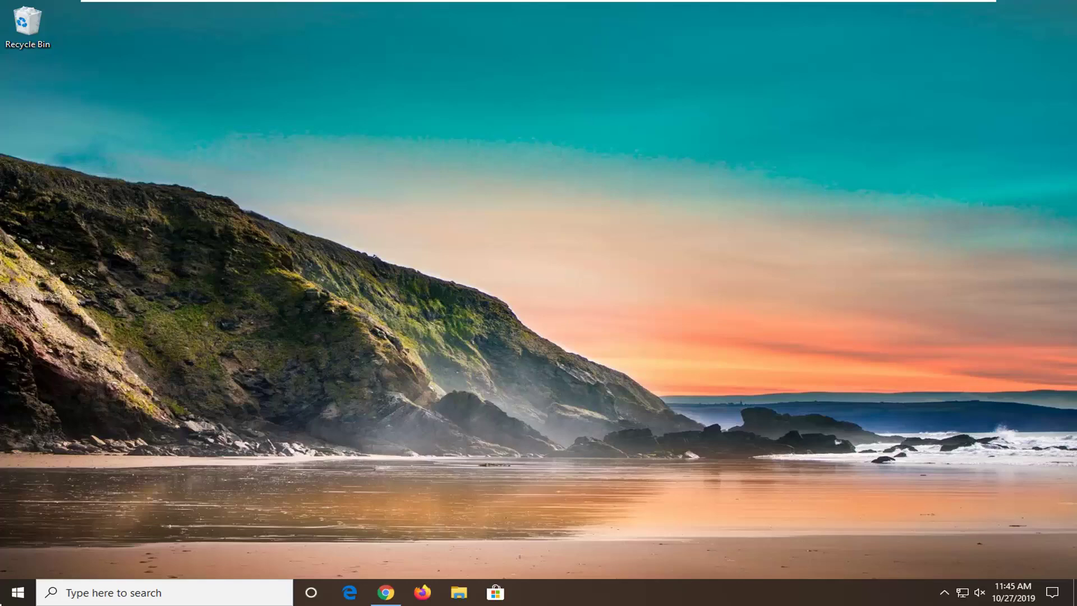
Search the Start menu for regedit and run Registry Editor as administrator.
left_click(16, 592)
mouse_move(29, 541)
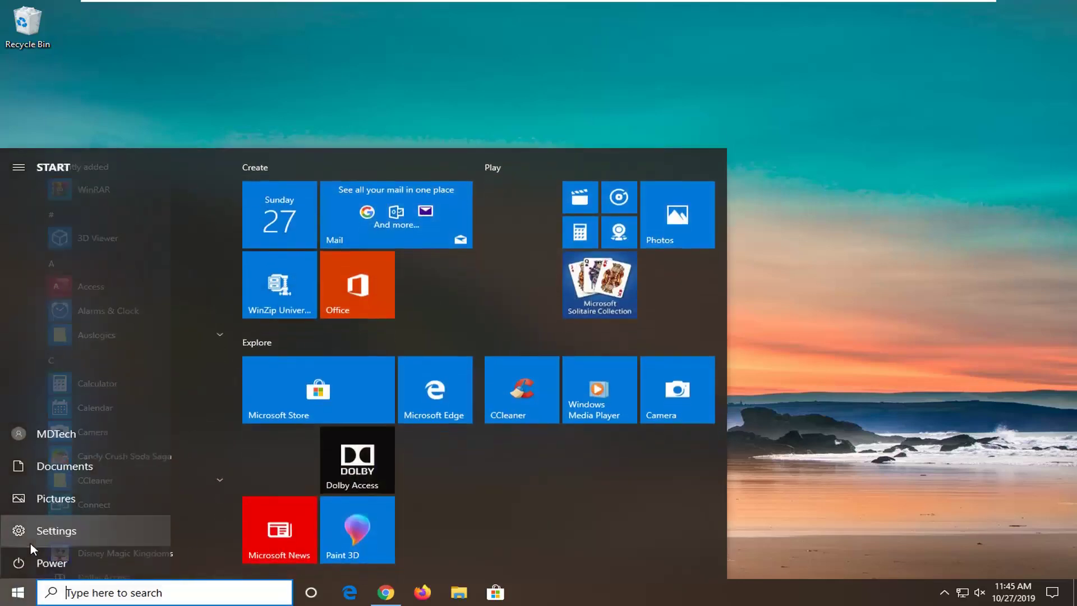
type("regedit")
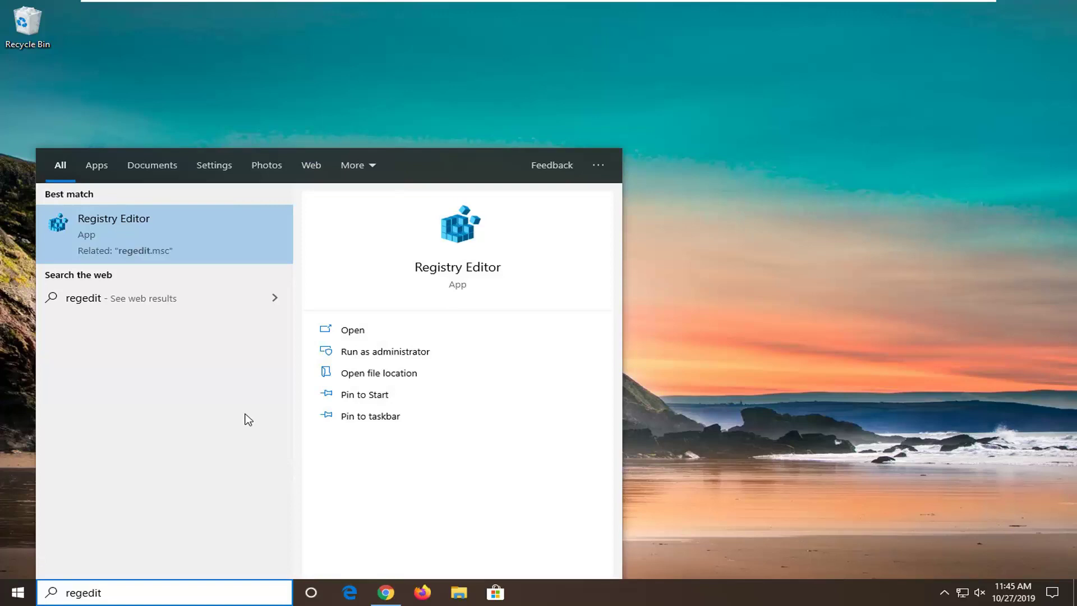
right_click(125, 223)
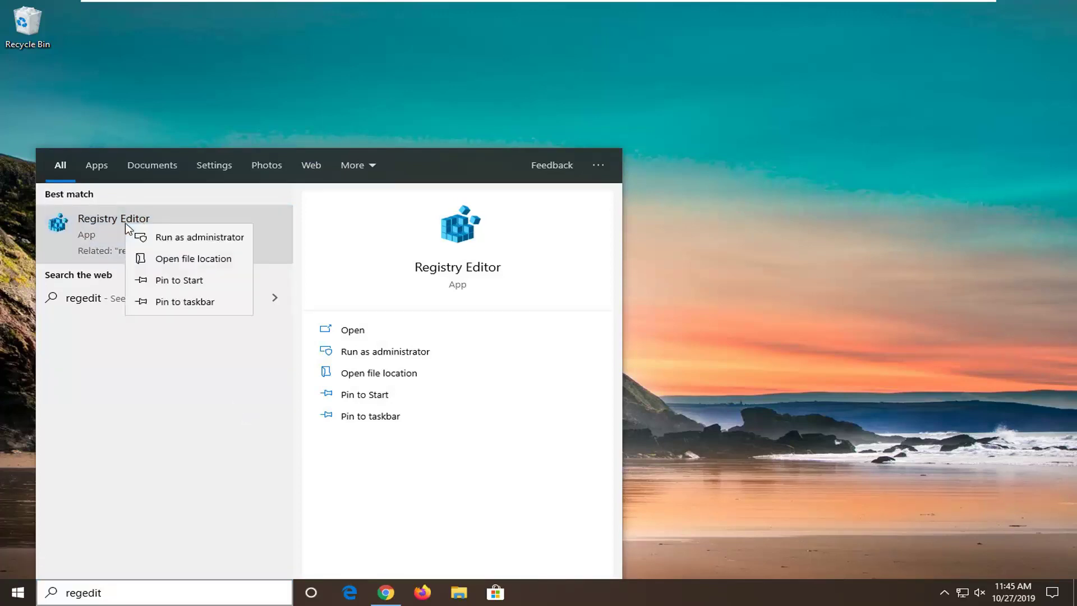
left_click(199, 238)
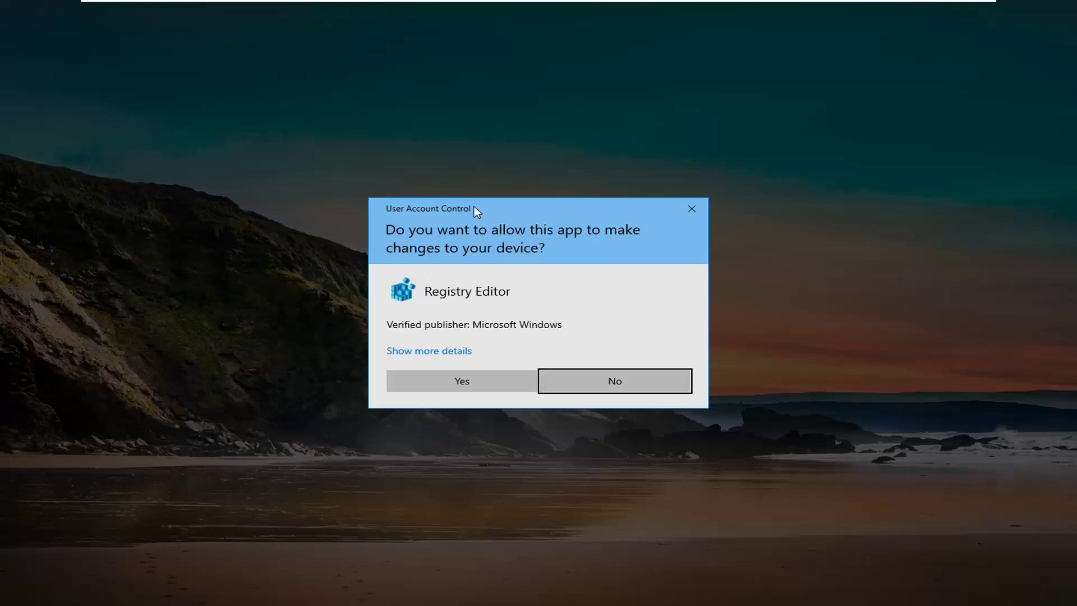
Approve the User Account Control prompt so Registry Editor opens.
left_click(461, 381)
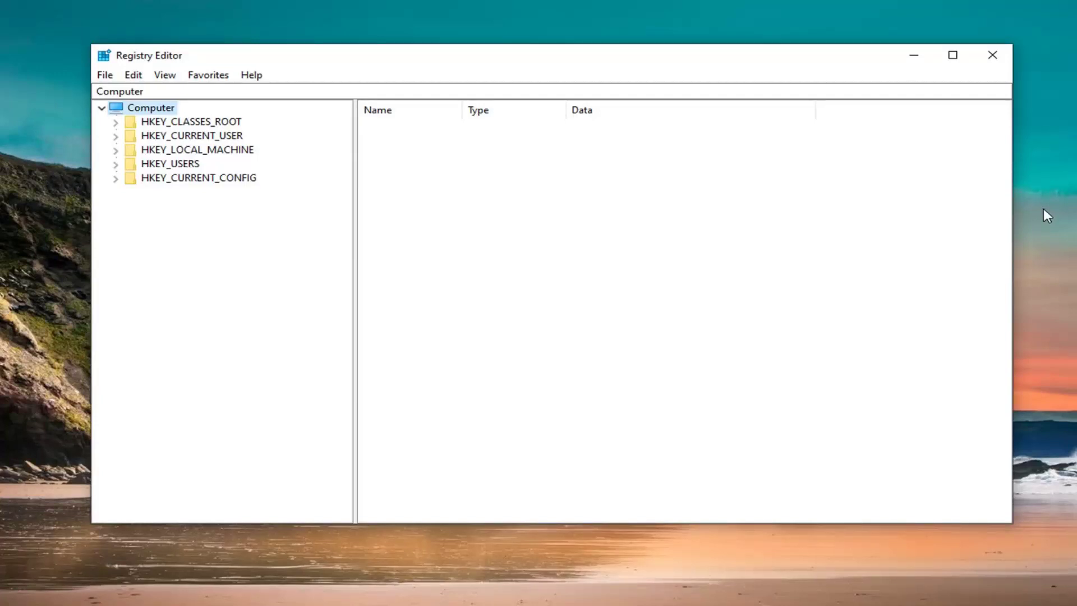
left_click(105, 76)
left_click(135, 111)
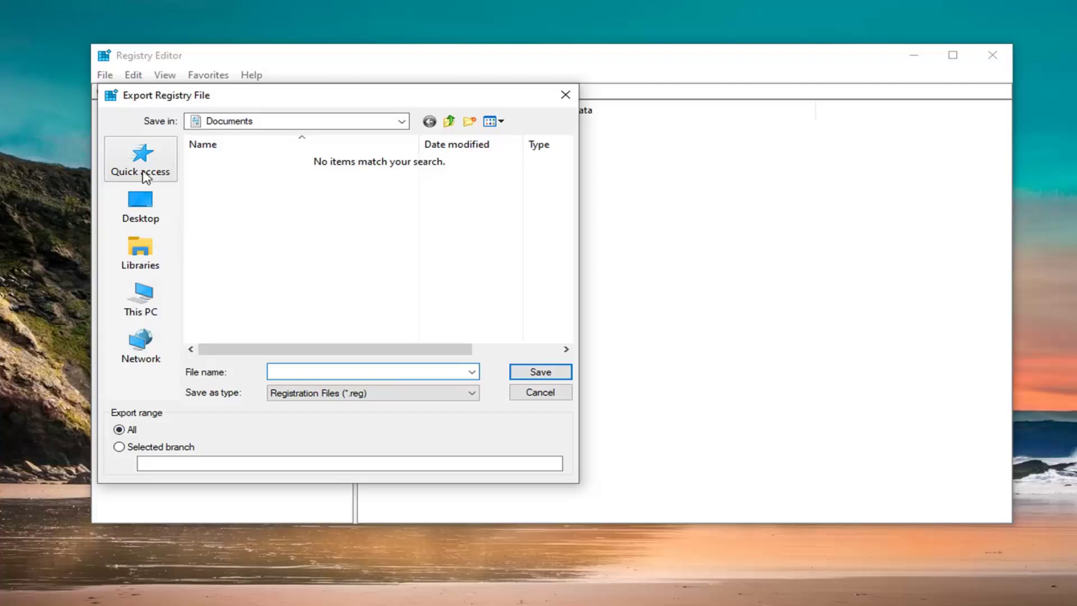
left_click(534, 394)
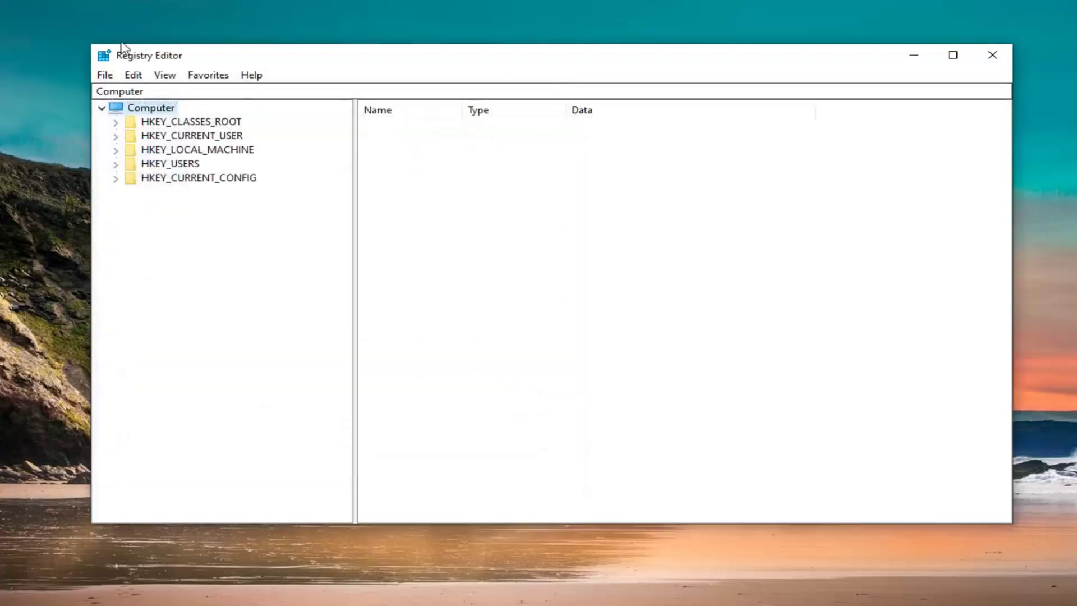
left_click(105, 75)
left_click(216, 94)
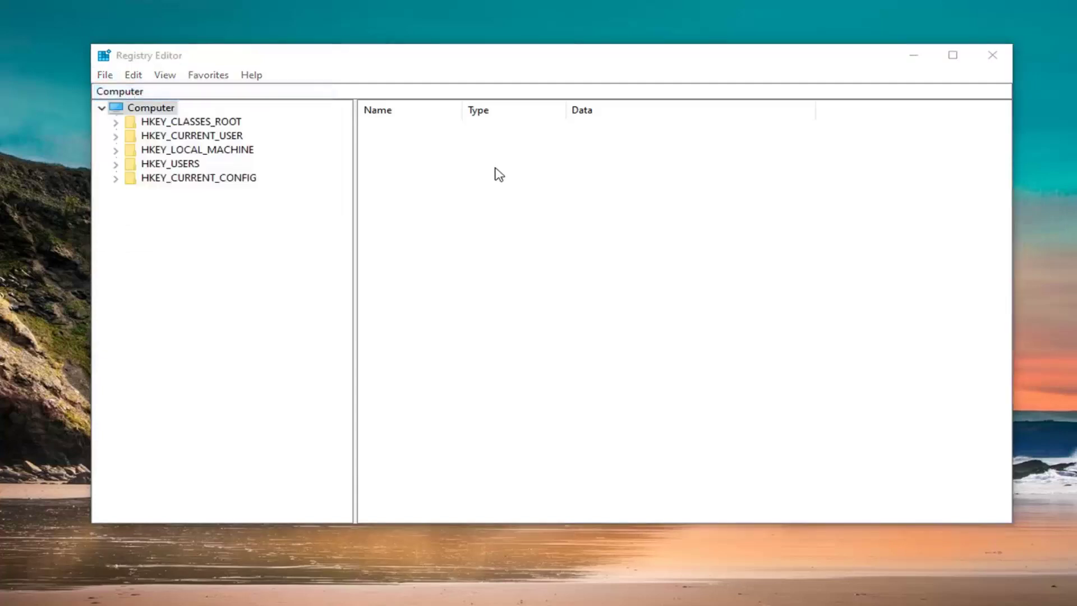
left_click(695, 95)
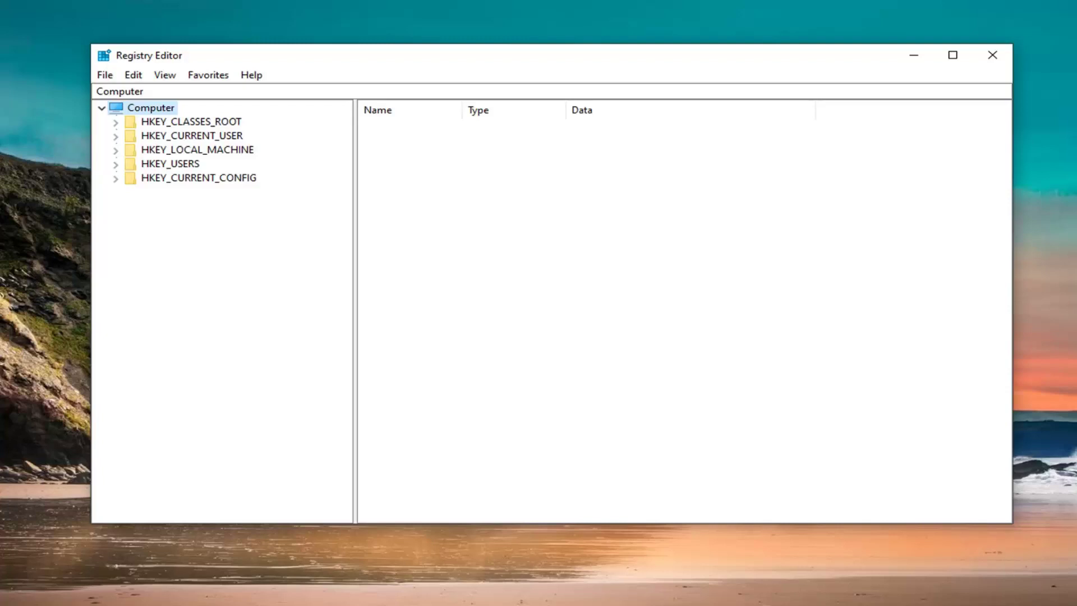
Expand HKEY_LOCAL_MACHINE and then its SOFTWARE key to list the vendor subkeys.
left_click(197, 151)
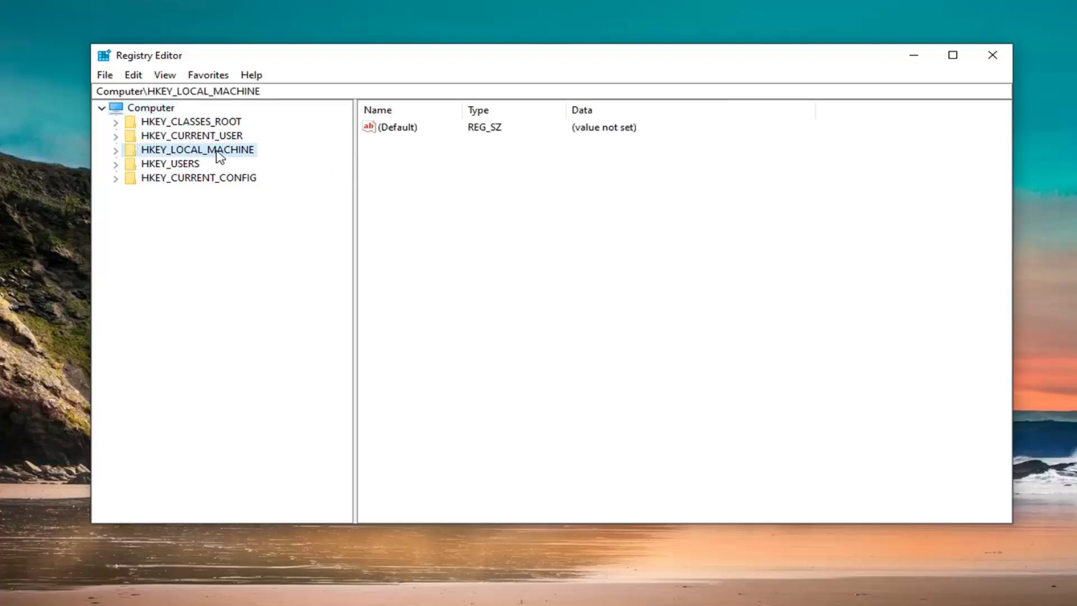
double_click(216, 155)
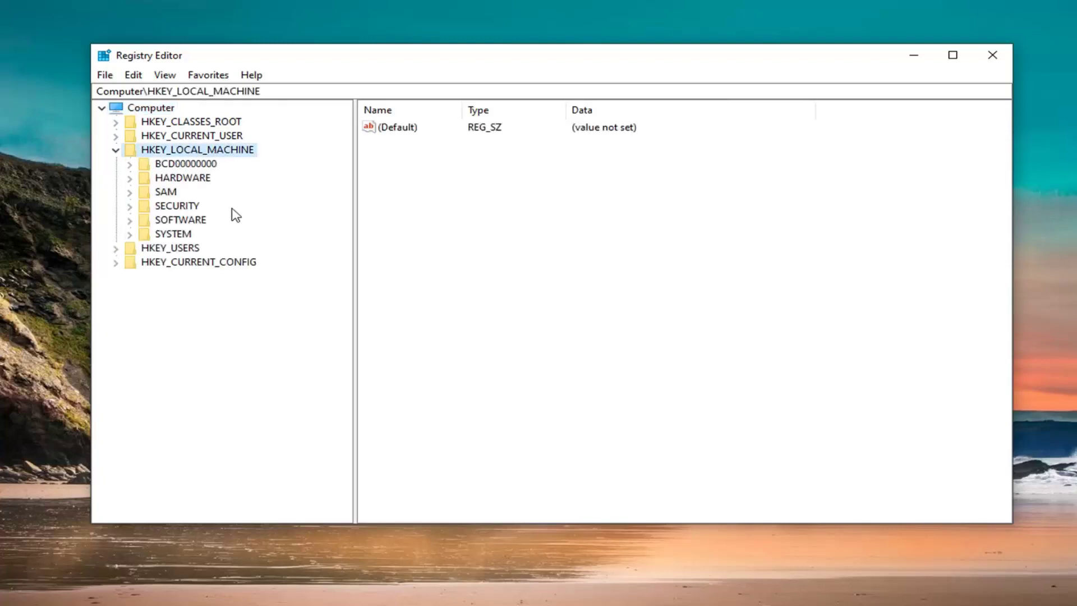
left_click(175, 219)
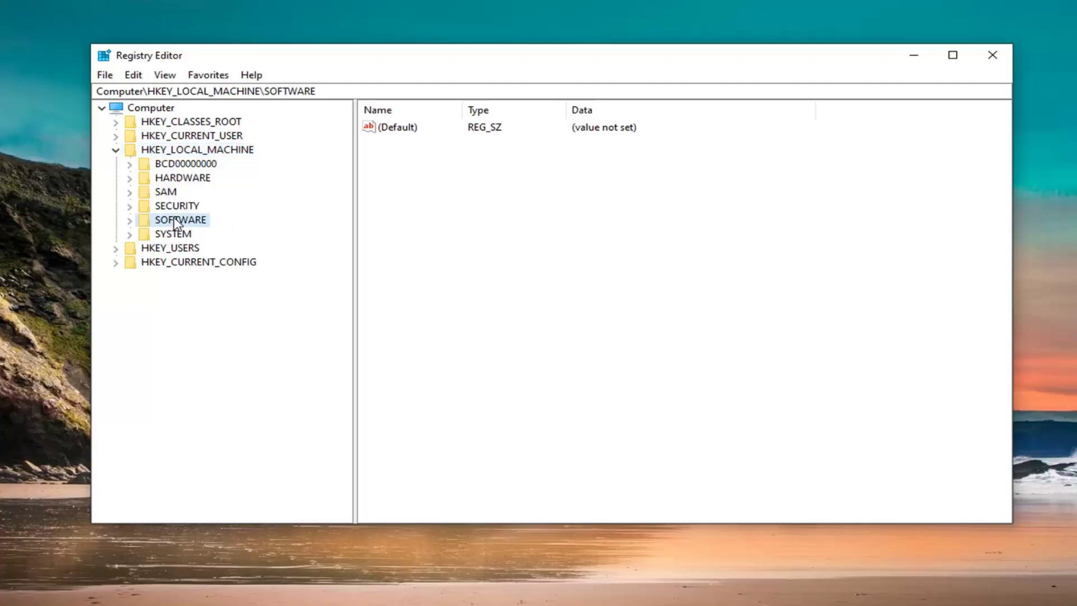
double_click(176, 221)
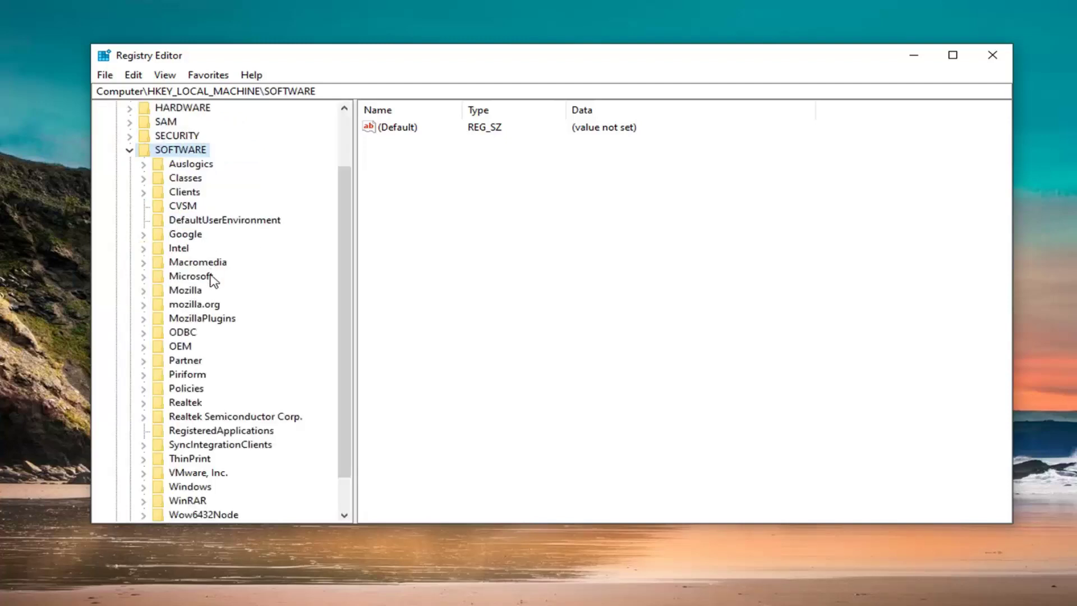
Expand SOFTWARE\Policies and its Microsoft subkey in the tree.
scroll(214, 281, "down", 1)
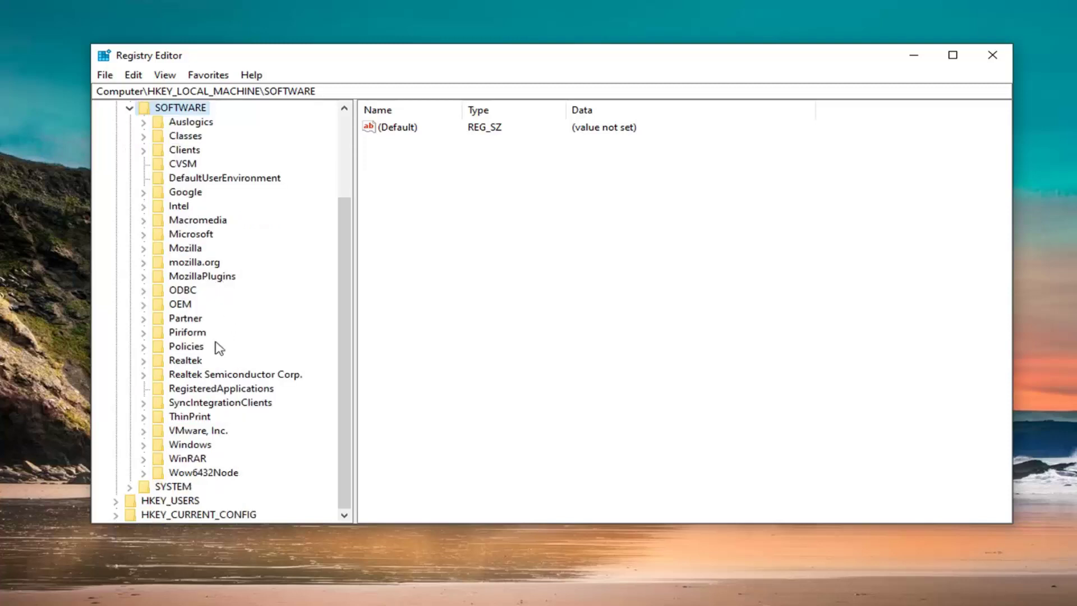
left_click(188, 347)
double_click(188, 346)
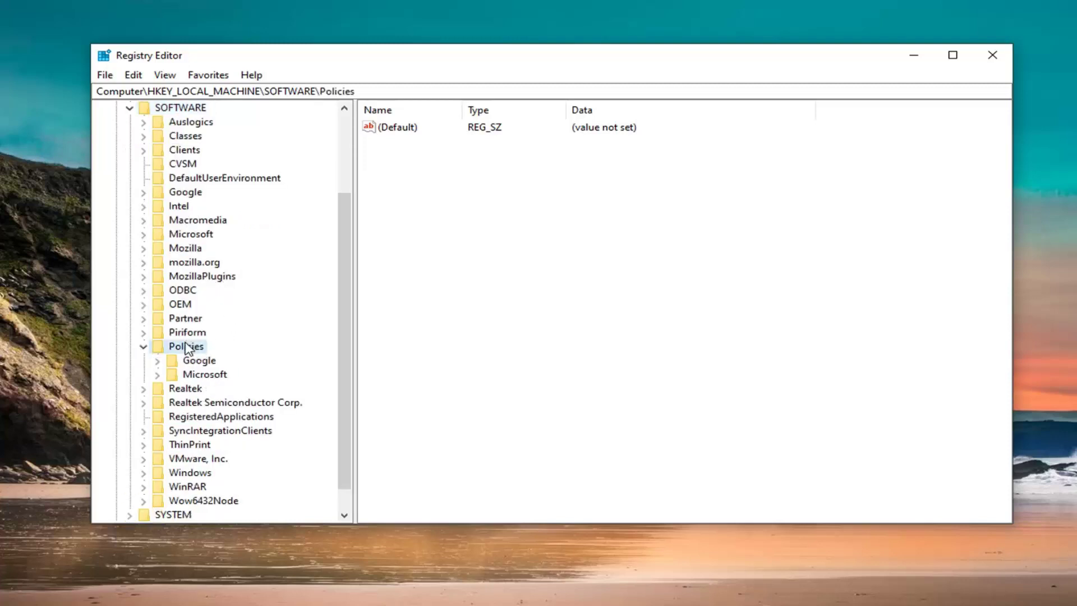
left_click(192, 380)
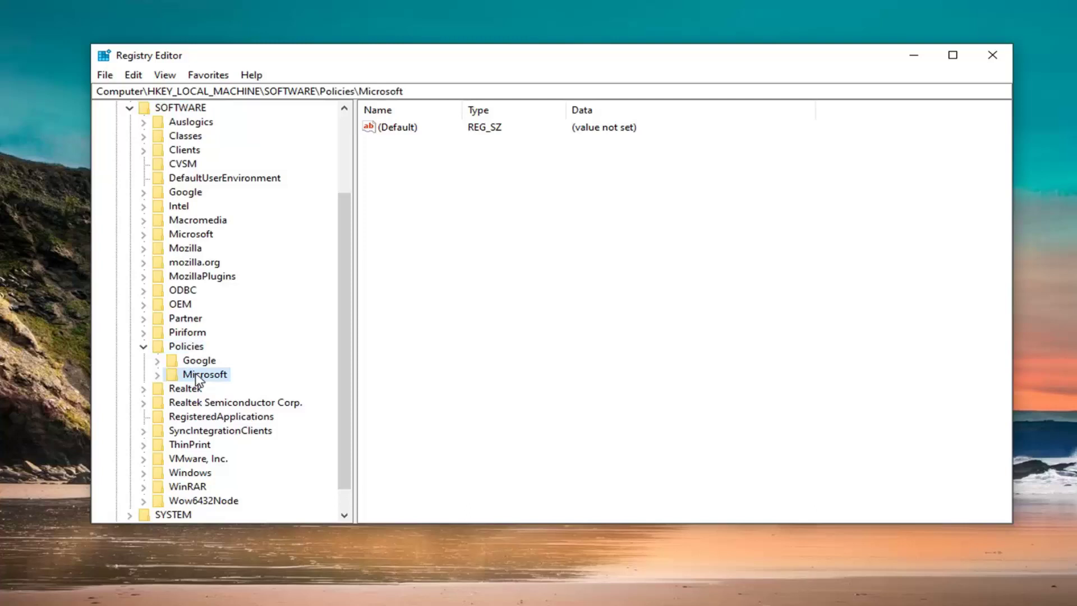
double_click(199, 380)
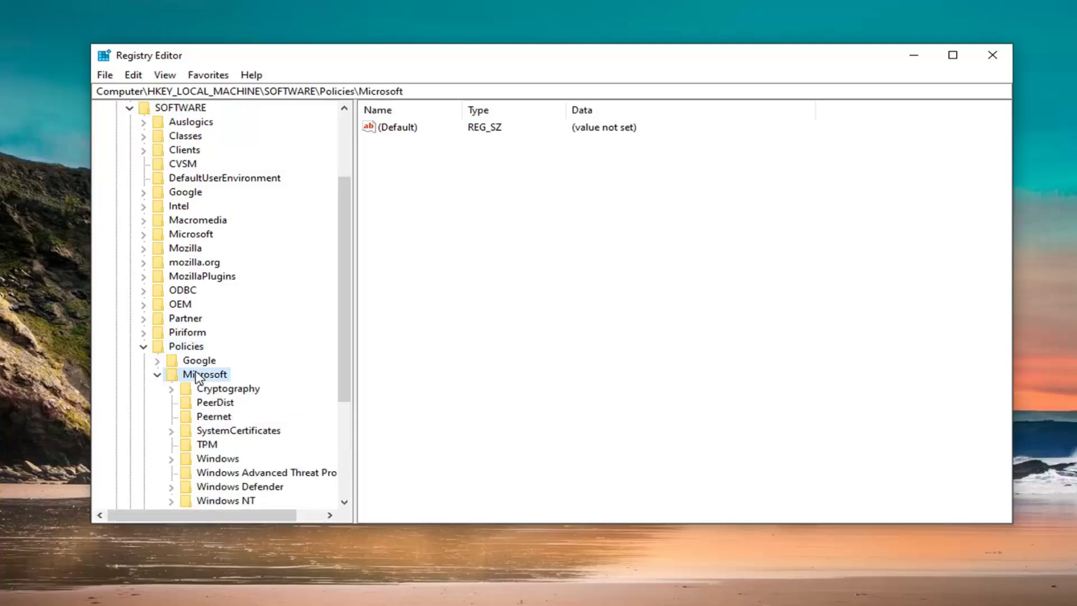
Open the Windows Defender key and widen the Name column to show DisableAntiSpyware.
scroll(194, 418, "down", 1)
left_click(240, 445)
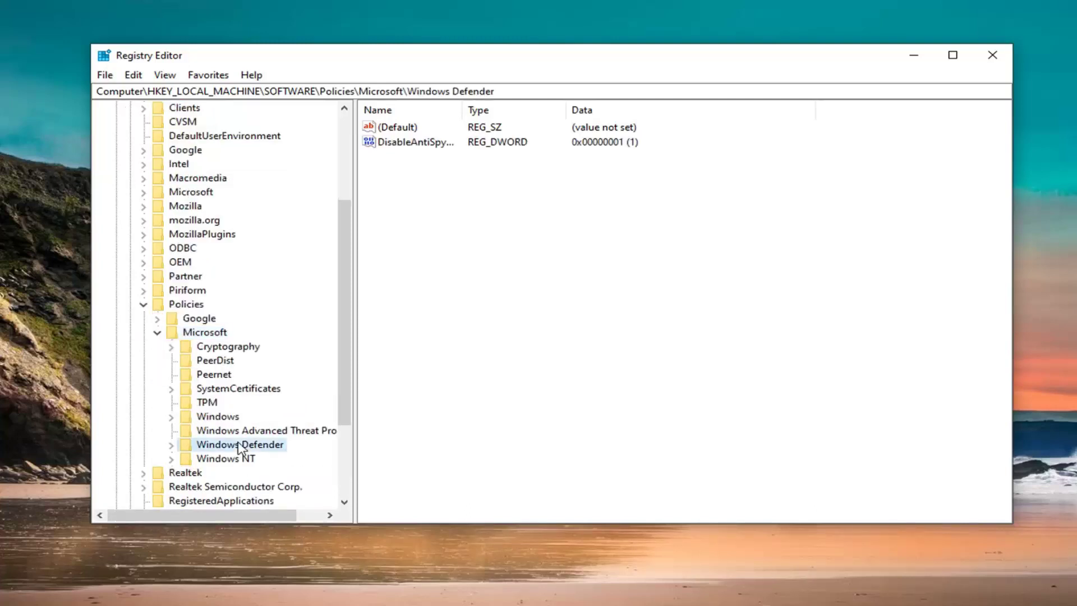
double_click(240, 445)
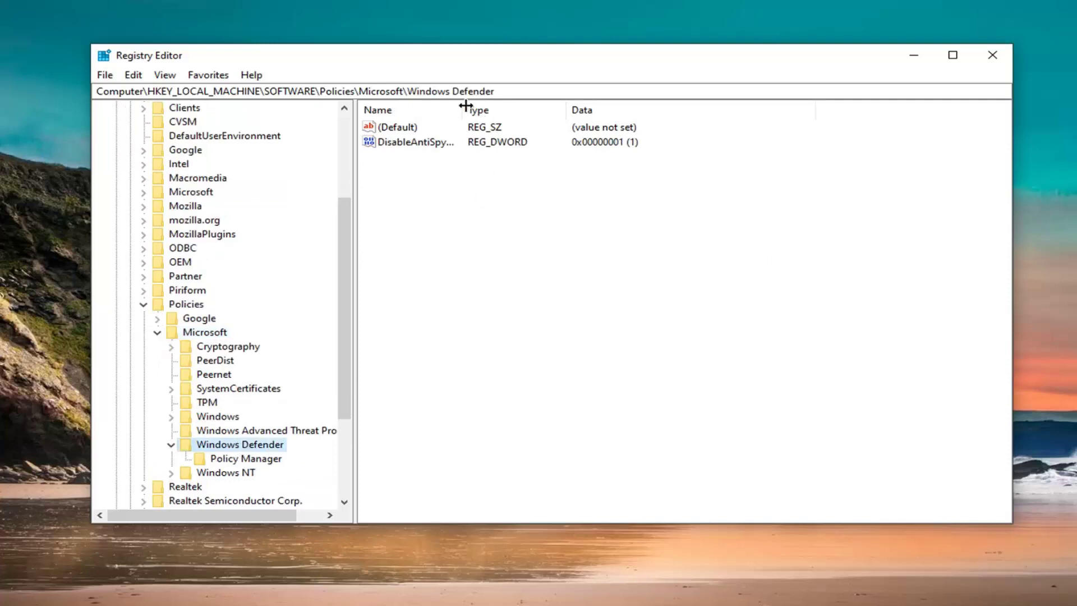
left_click_drag(462, 109, 527, 109)
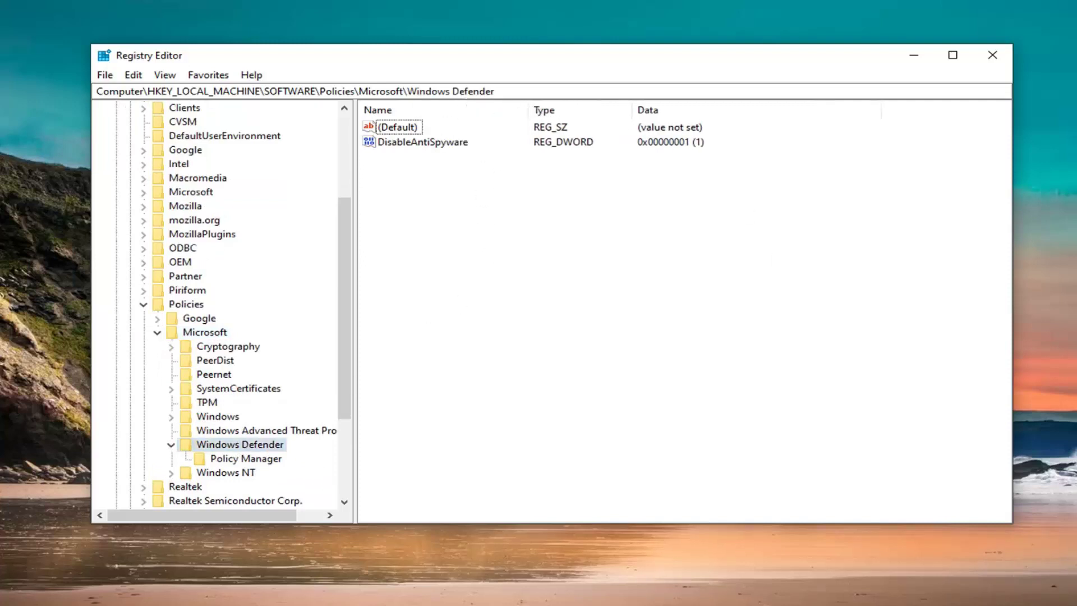
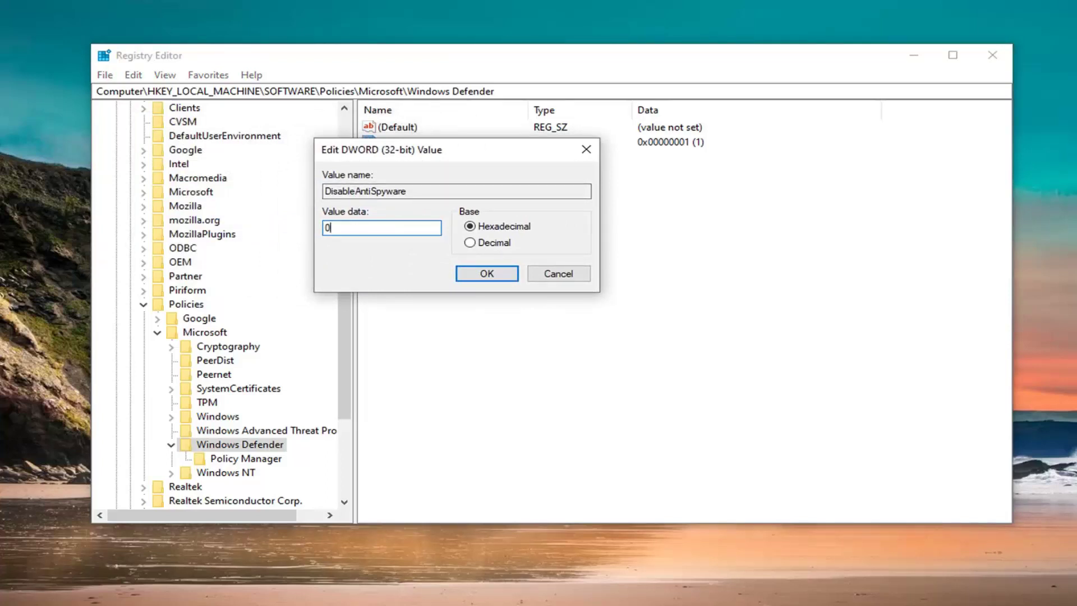
Confirm the DisableAntiSpyware DWORD value of 0 under the Windows Defender policies key.
left_click(481, 274)
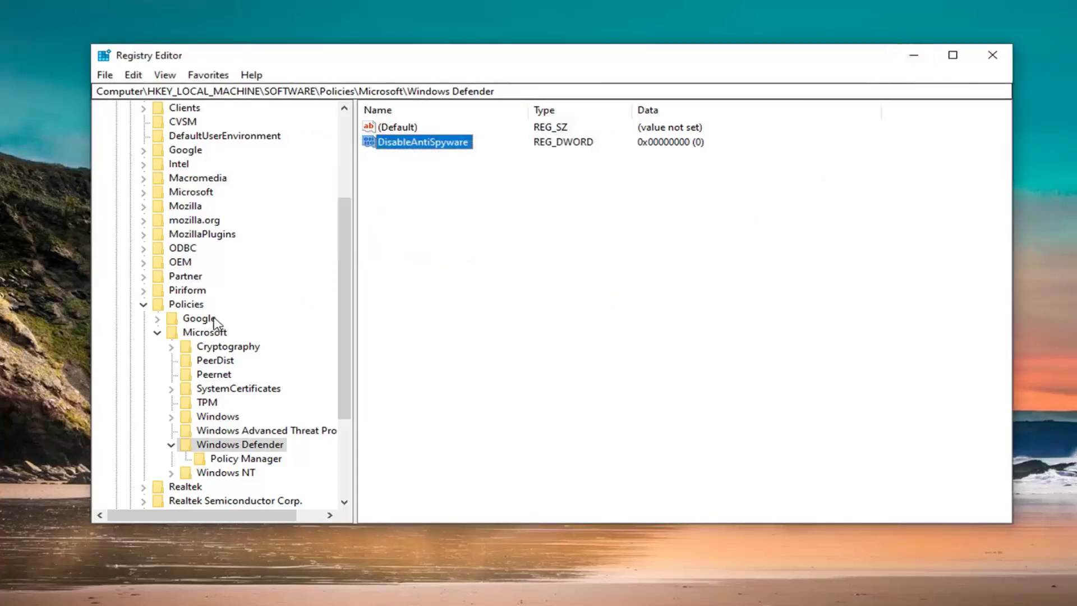
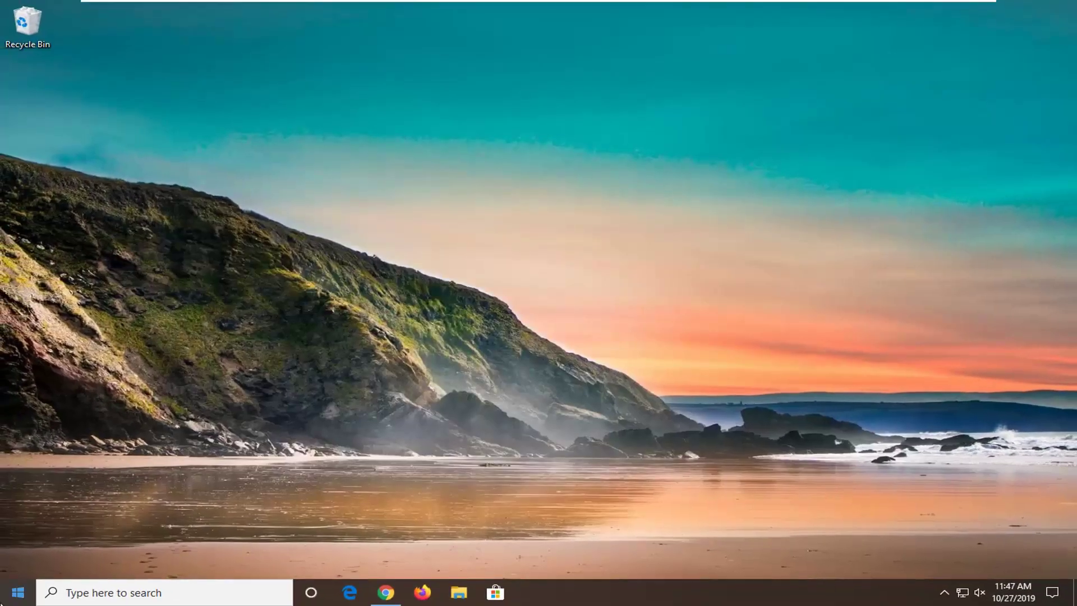
Search the Start menu for "windows de" to find Windows Security.
key("super")
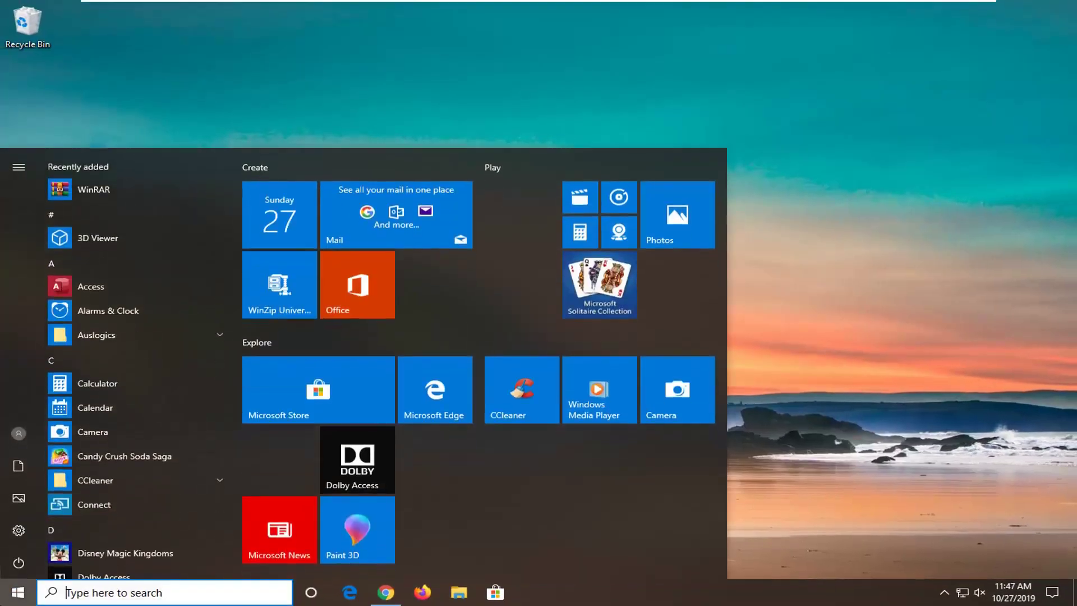
type("windows de")
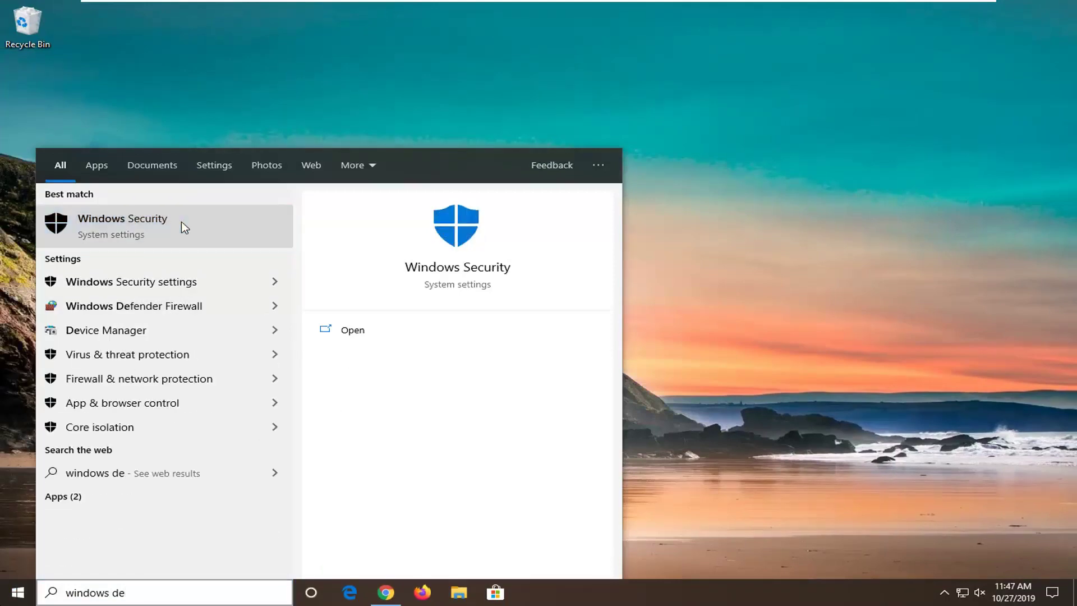
Launch Windows Security from the search results and reposition its window on the desktop.
left_click(181, 225)
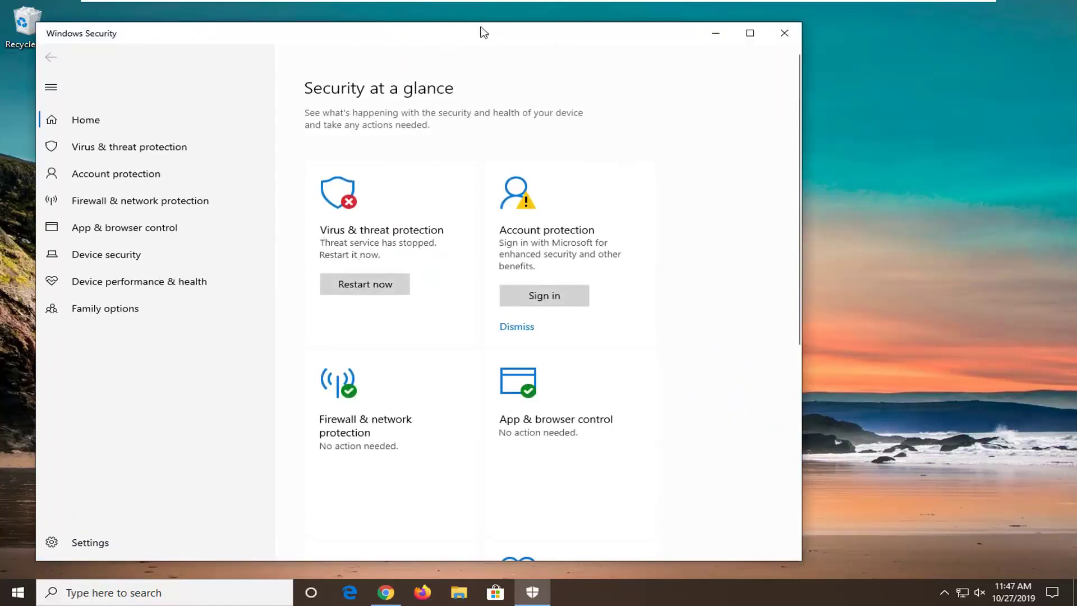
left_click_drag(483, 32, 657, 49)
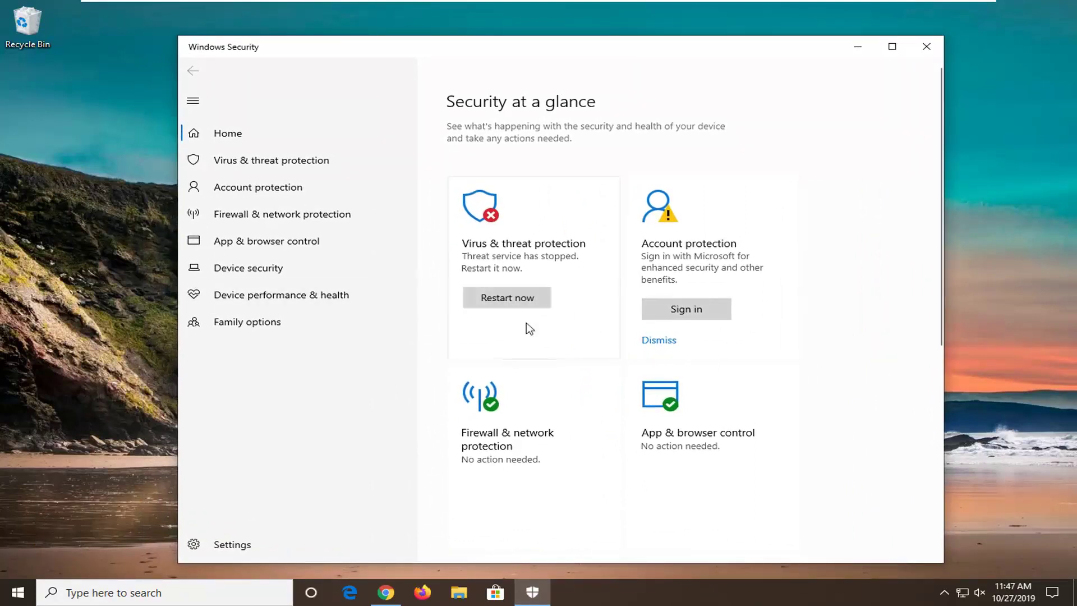
Restart the stopped threat service, then dismiss the OneDrive and Microsoft sign-in suggestions on the overview.
left_click(527, 224)
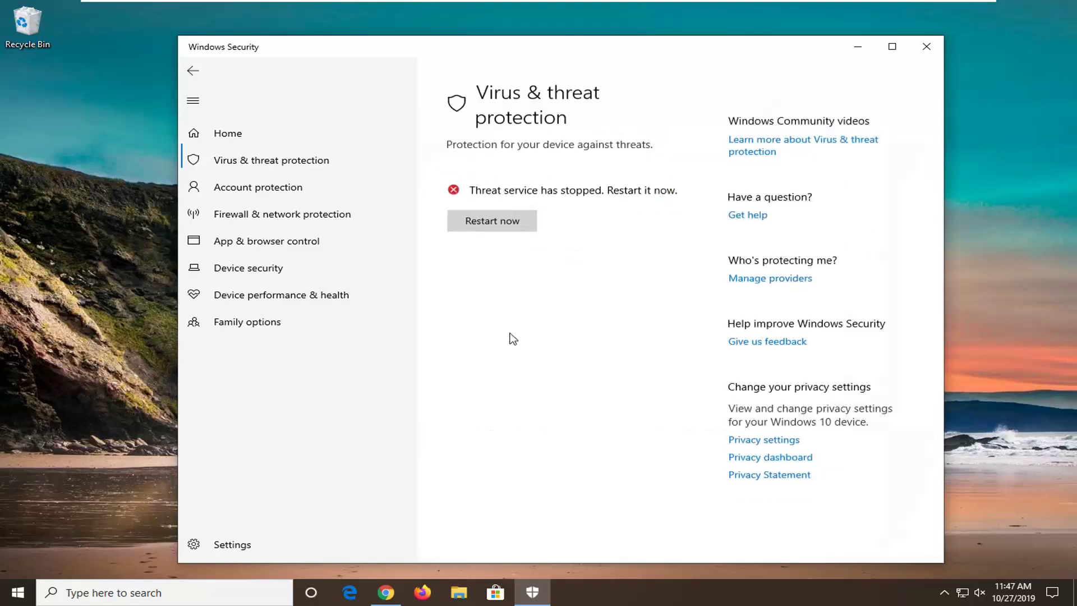
left_click(507, 219)
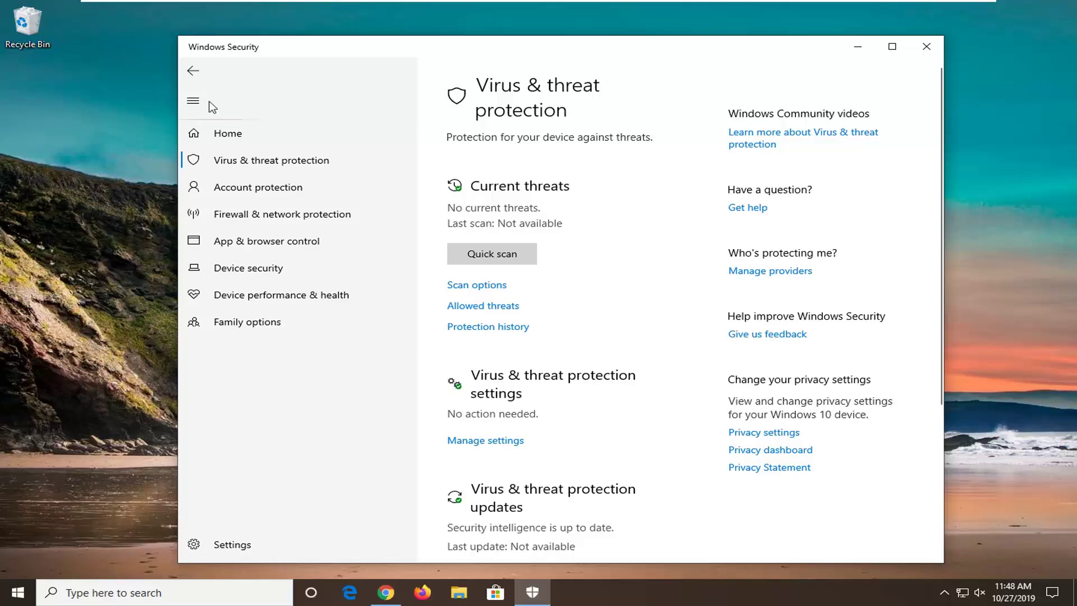
left_click(192, 71)
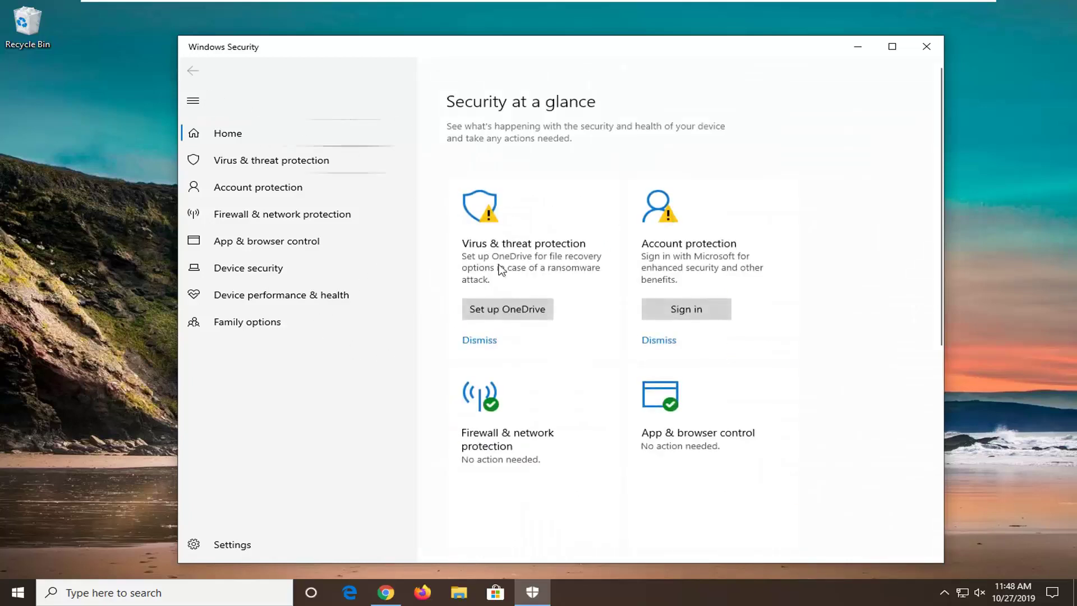
left_click(481, 341)
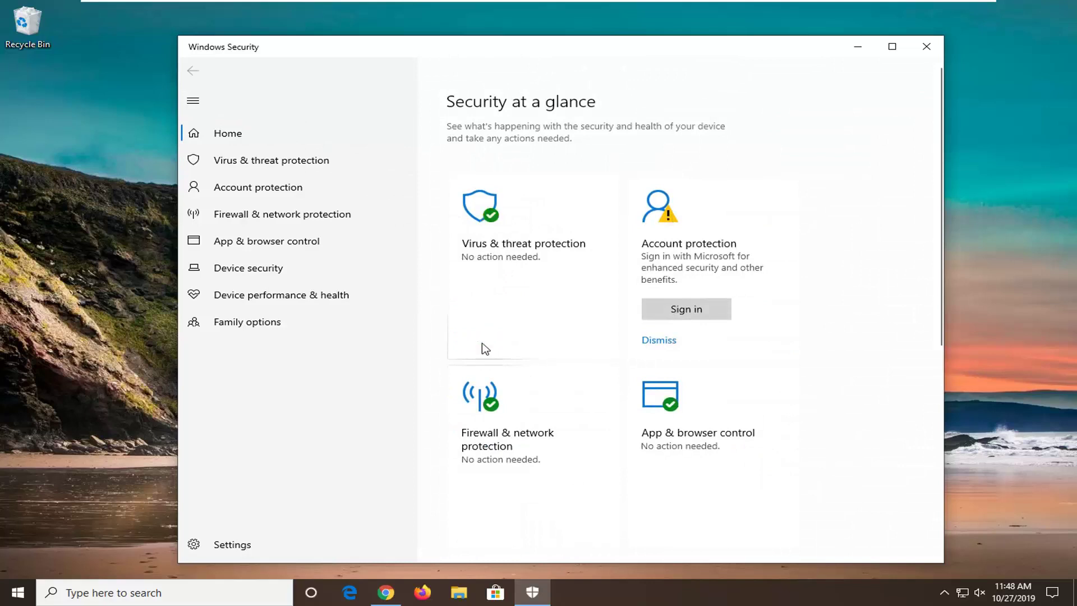
left_click(655, 343)
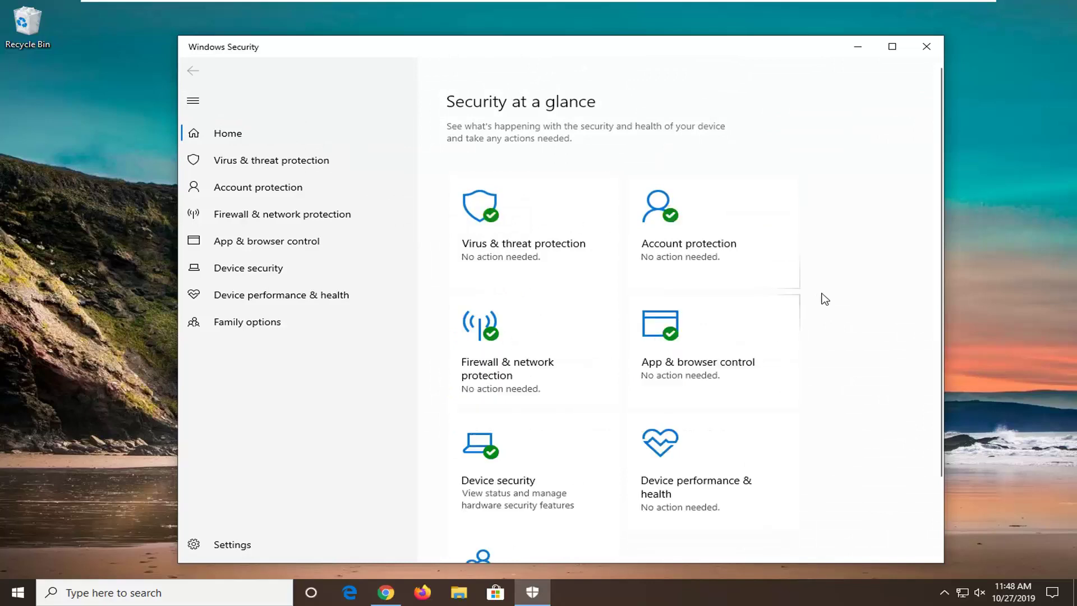